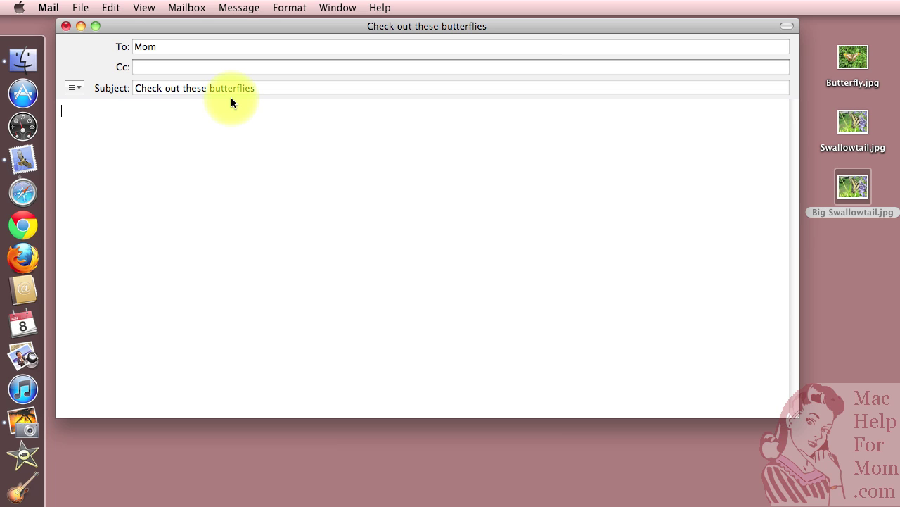
Step: Move into the body of the message to Mom with subject 'Check out these butterflies'
key("Tab")
Step: Show the compose window's toolbar via View > Show Toolbar
left_click(147, 8)
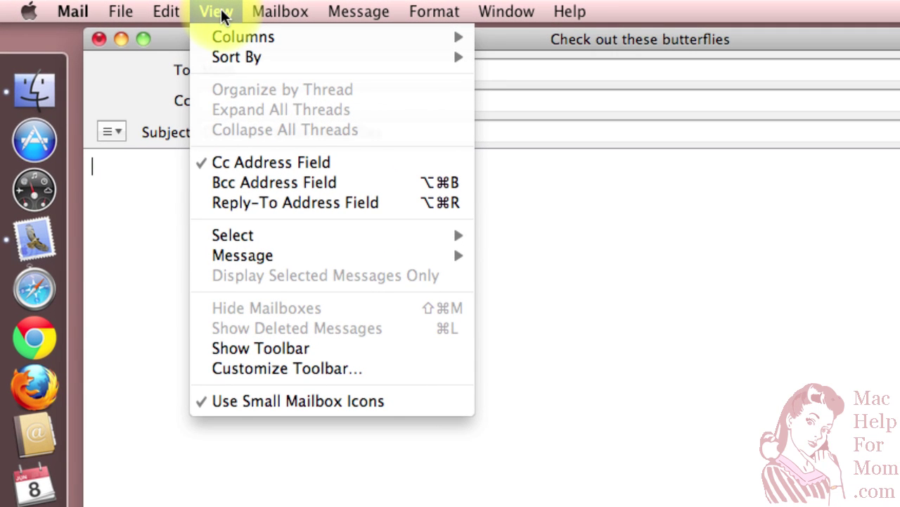
left_click(263, 347)
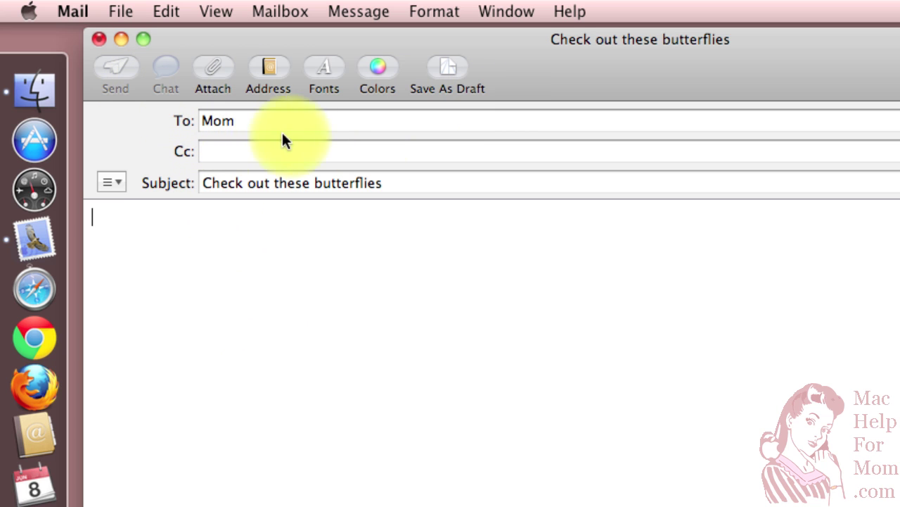
left_click(217, 68)
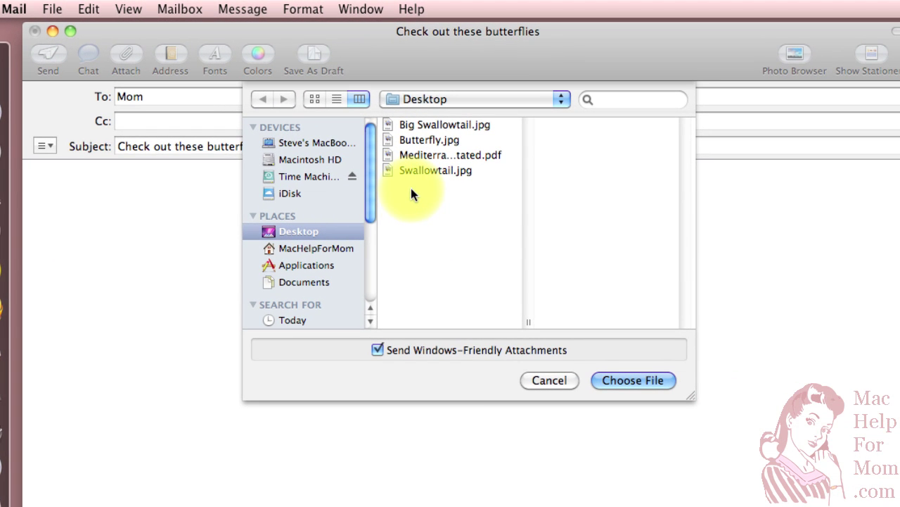
left_click(438, 156)
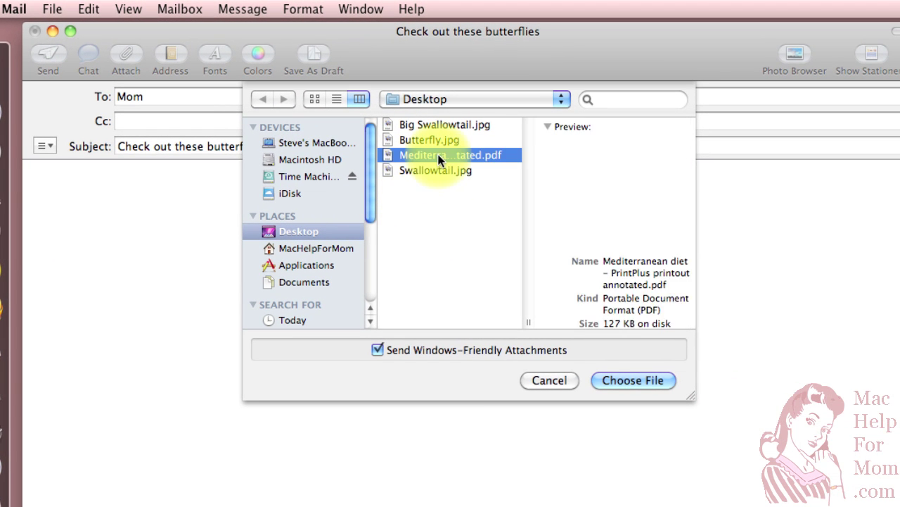
left_click(648, 382)
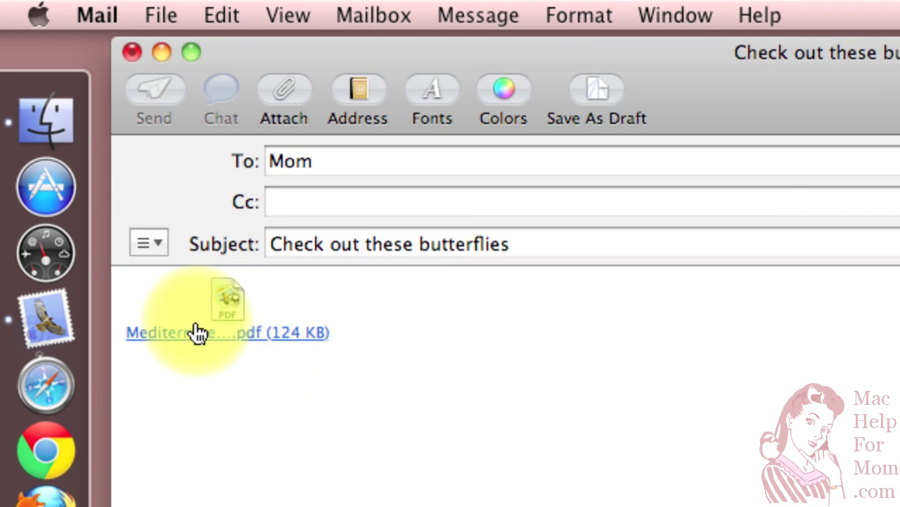
mouse_move(259, 341)
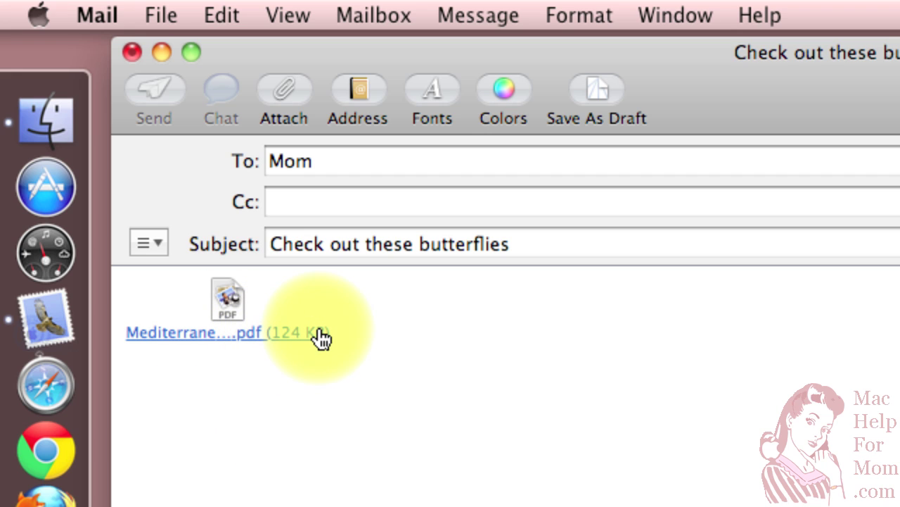
mouse_move(321, 339)
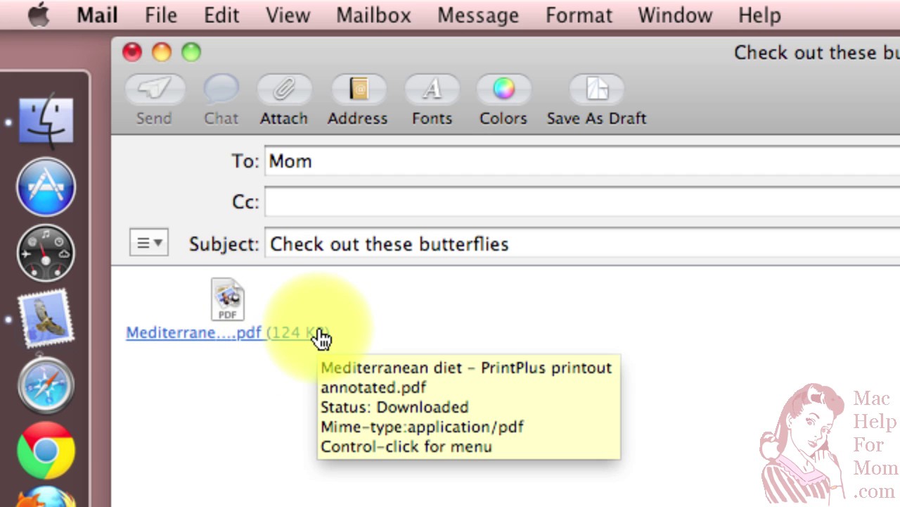
key("BackSpace")
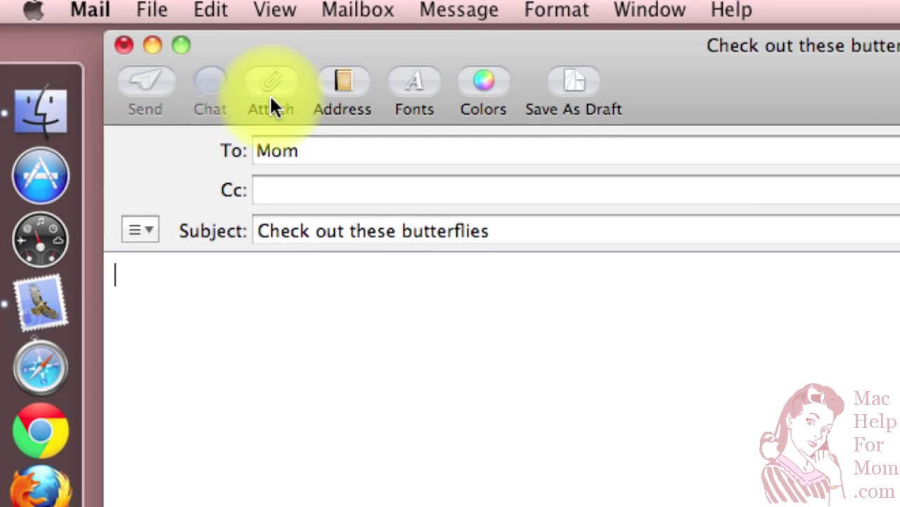
Step: Open the Attach file chooser and enlarge it until the Media sources appear
left_click(283, 92)
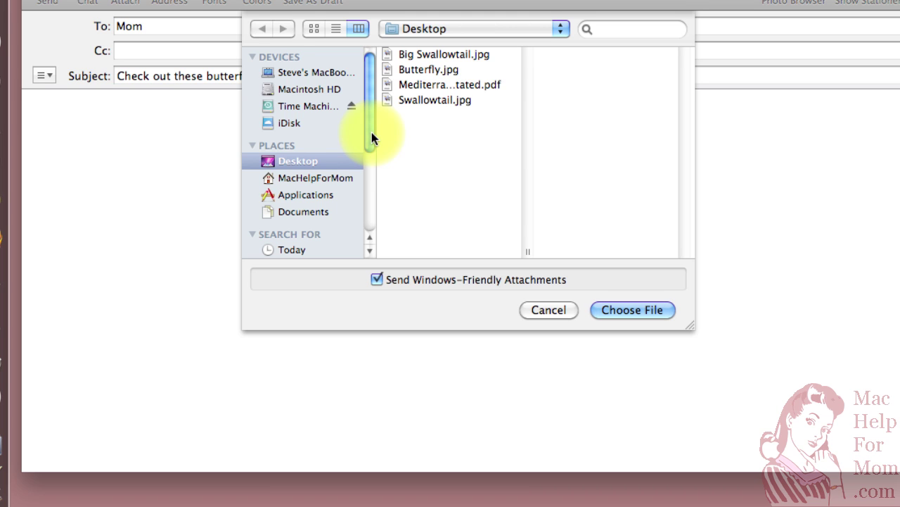
left_click_drag(372, 132, 373, 106)
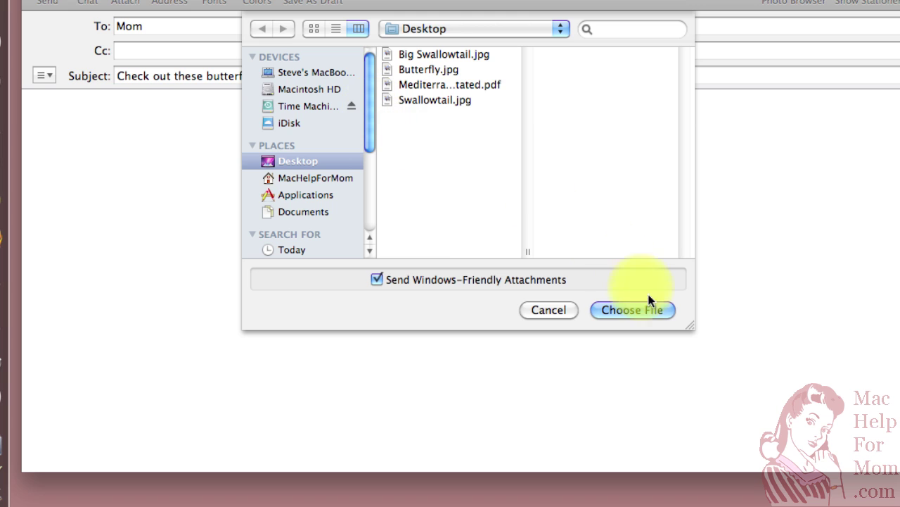
left_click_drag(692, 324, 724, 501)
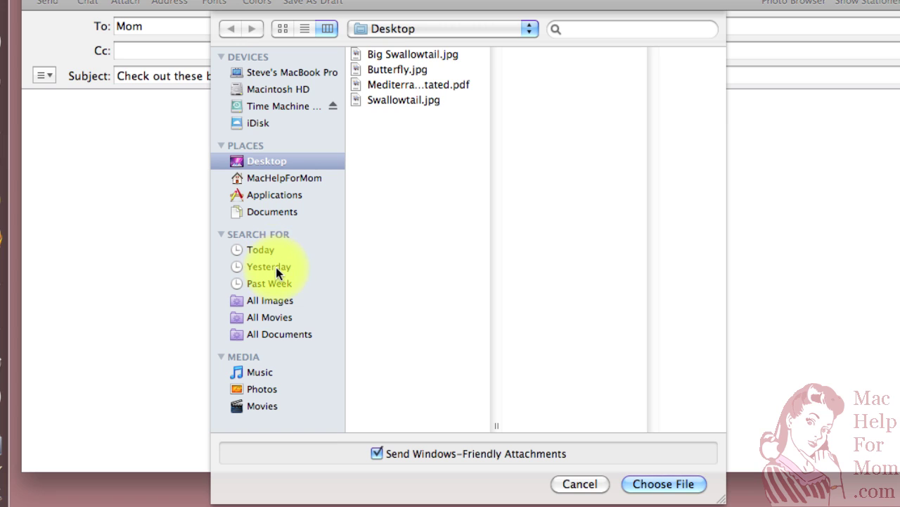
Step: Attach photos IMG_4758 and IMG_4807 from an event under Media > Photos
left_click(266, 392)
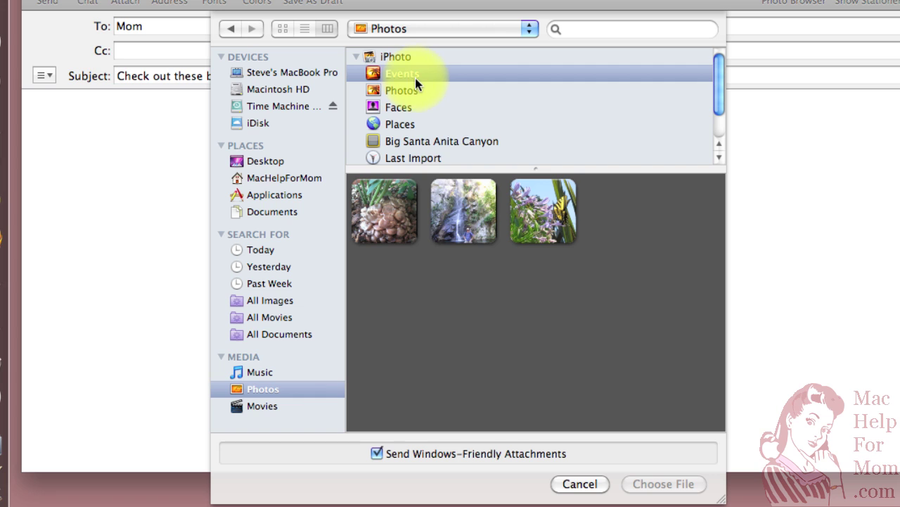
double_click(462, 210)
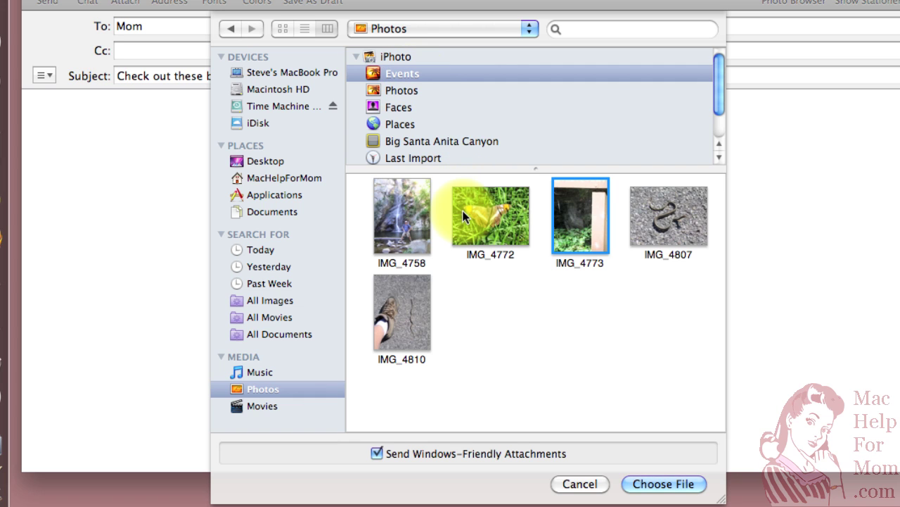
left_click(410, 215)
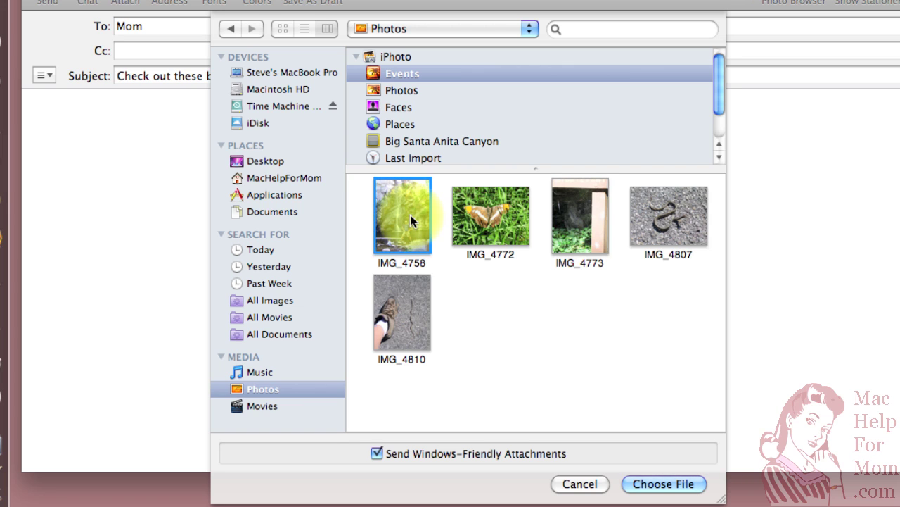
left_click(664, 220, "super")
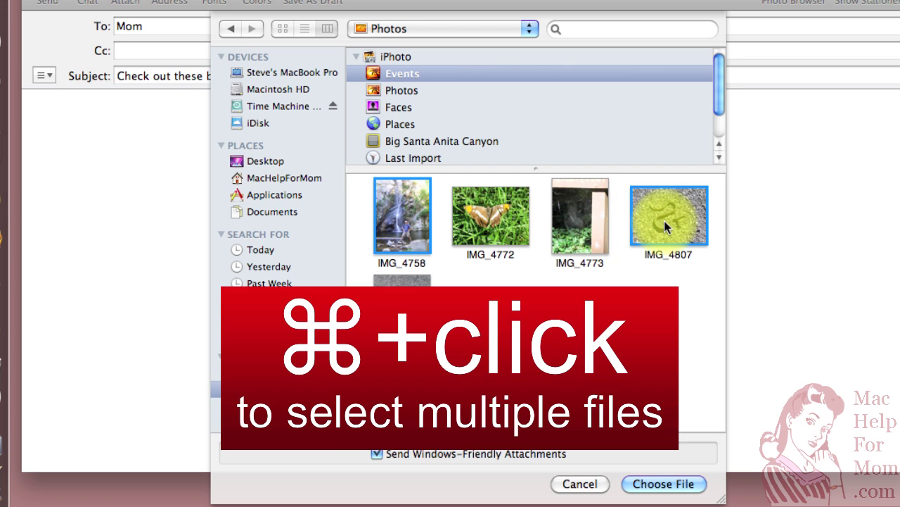
left_click(667, 484)
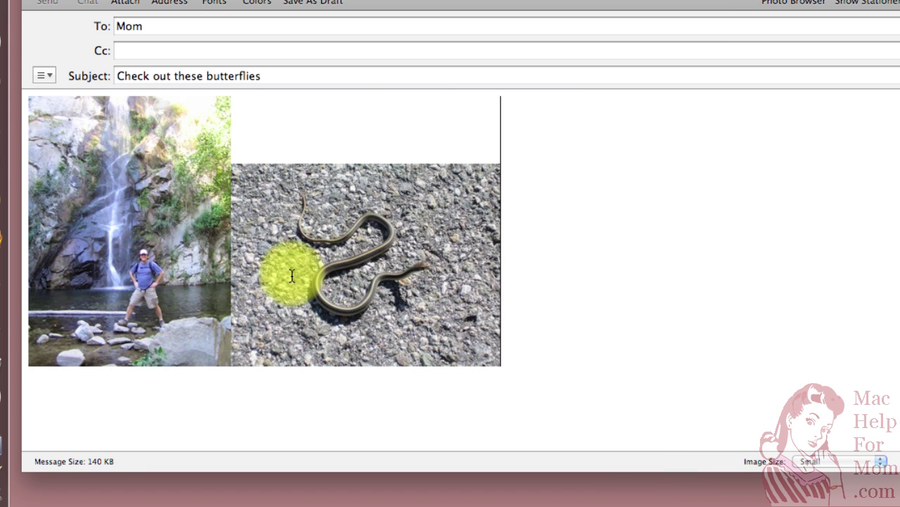
mouse_move(292, 275)
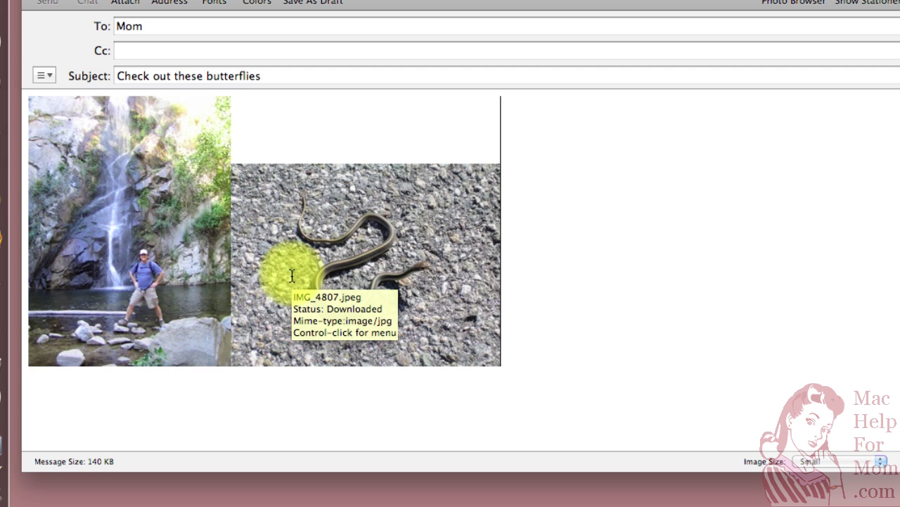
mouse_move(165, 251)
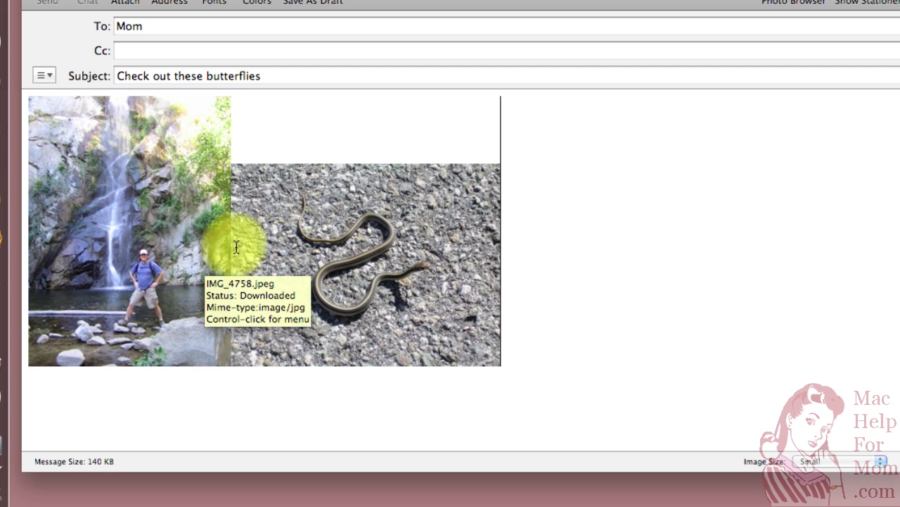
mouse_move(261, 258)
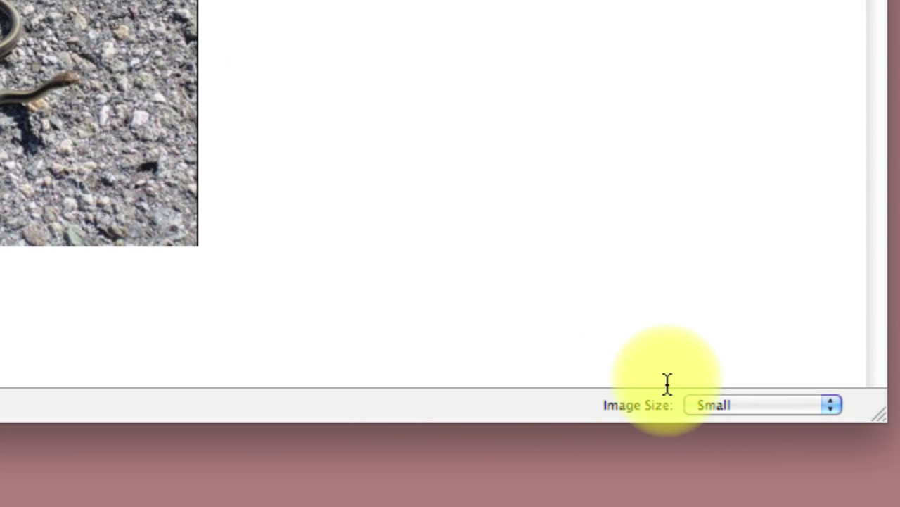
Step: Try Medium and Large image sizes, then settle on Small for both photos
left_click(835, 406)
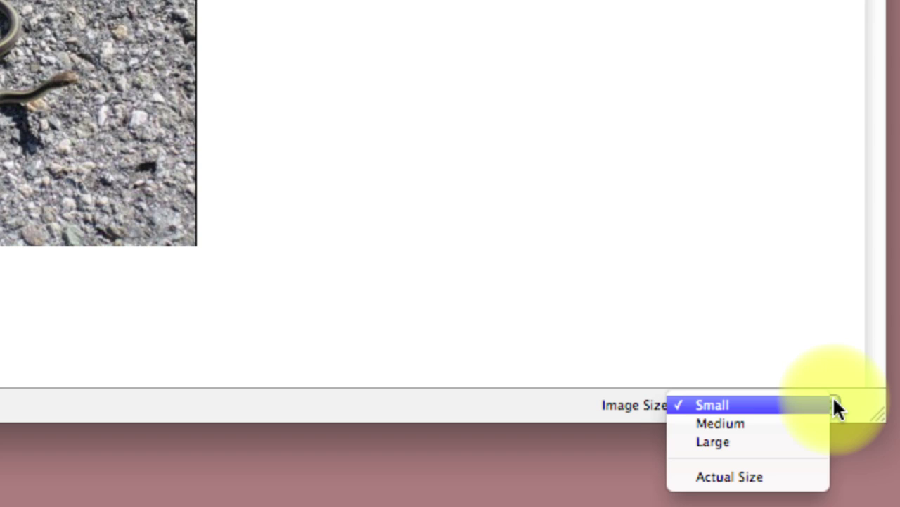
left_click(803, 423)
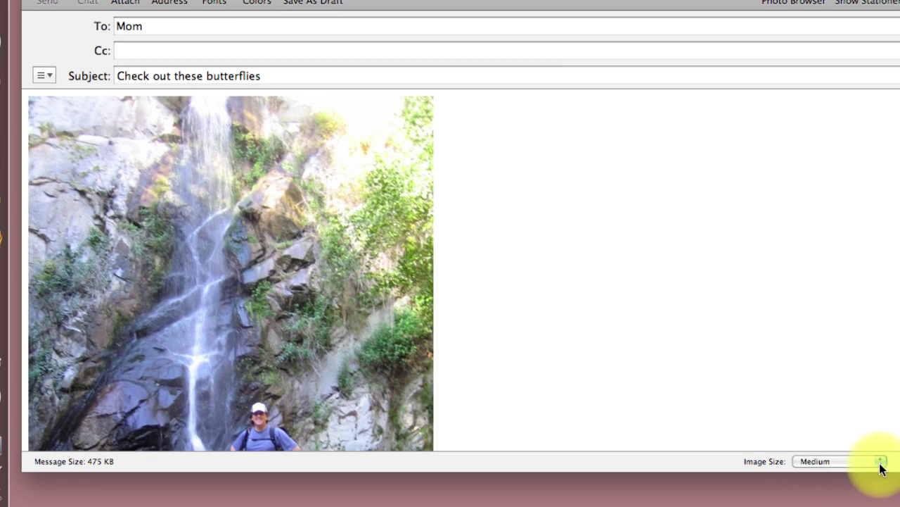
left_click(840, 417)
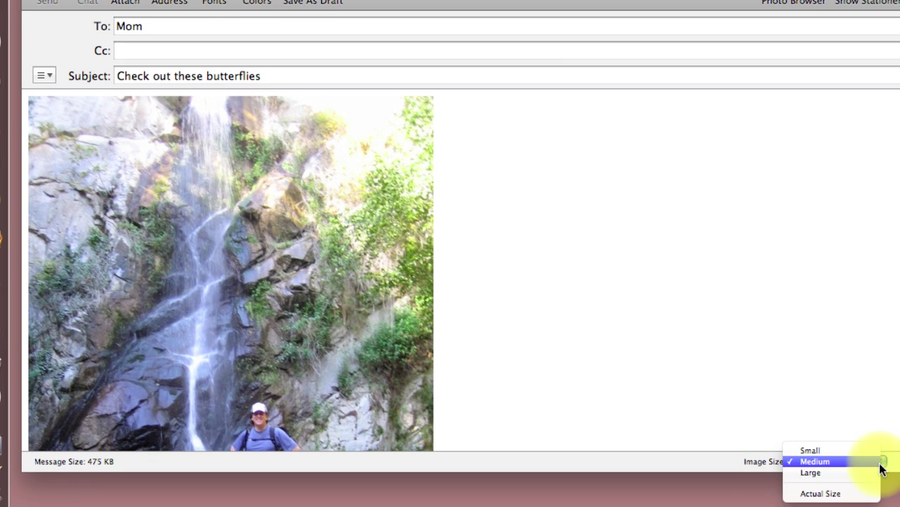
left_click(865, 476)
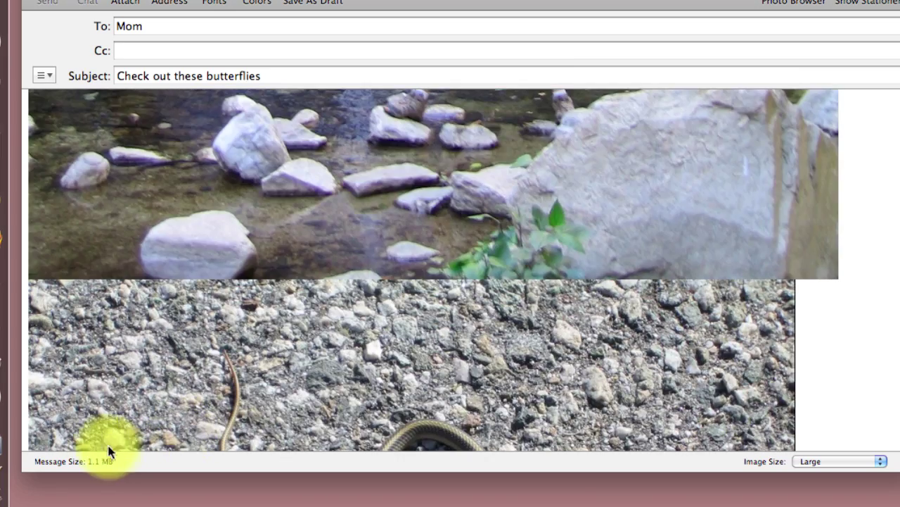
left_click(850, 462)
left_click(841, 437)
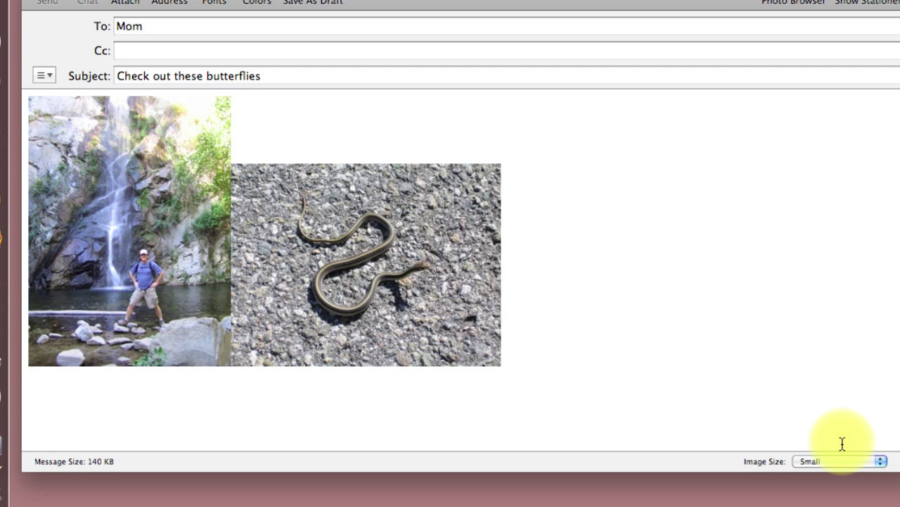
Step: Delete the snake photo, drag in Butterfly.jpg and Swallowtail.jpg, then delete both
key("BackSpace")
key("BackSpace")
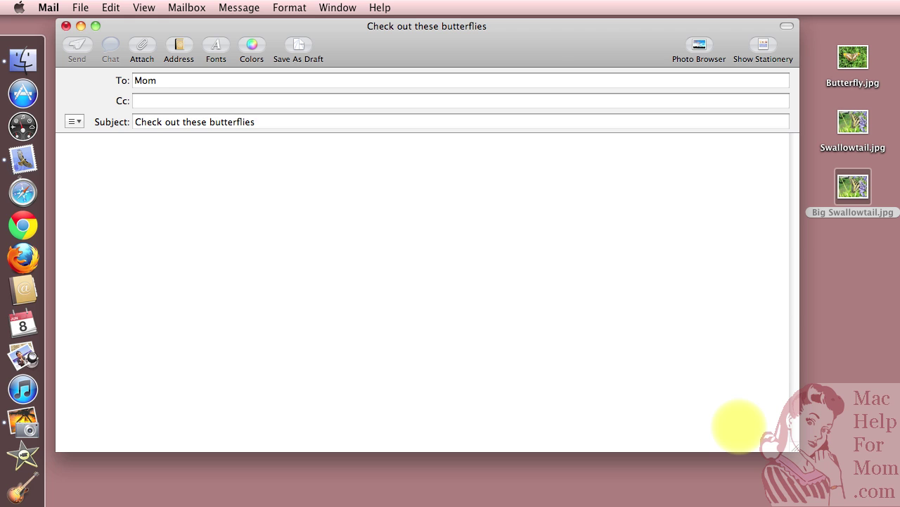
left_click(739, 426)
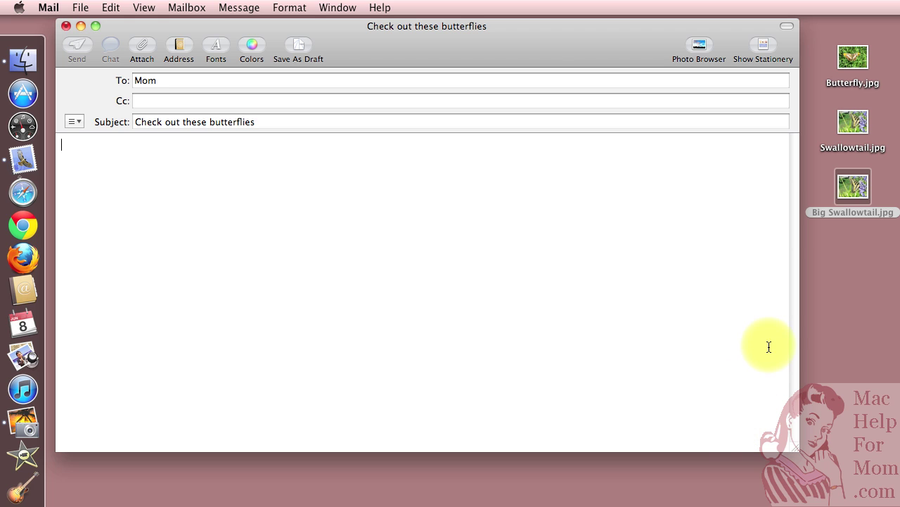
left_click_drag(854, 55, 533, 163)
left_click(851, 127)
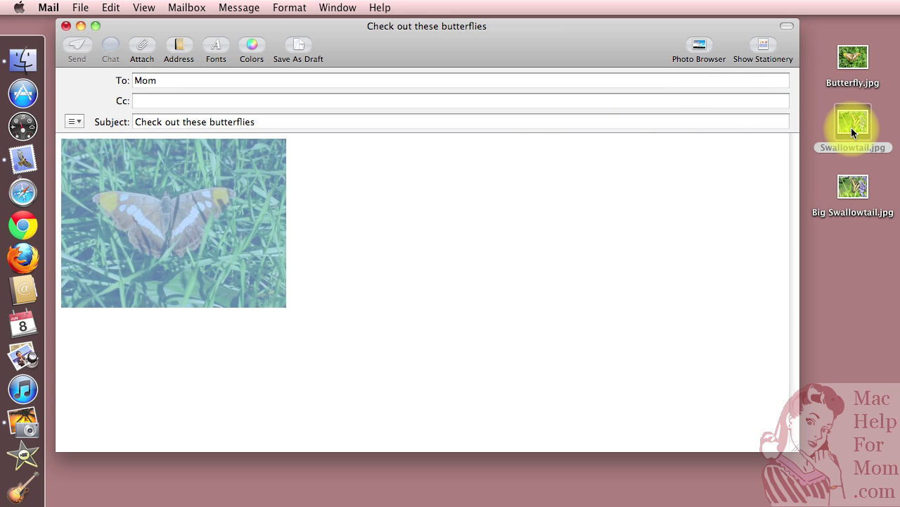
left_click_drag(851, 127, 534, 235)
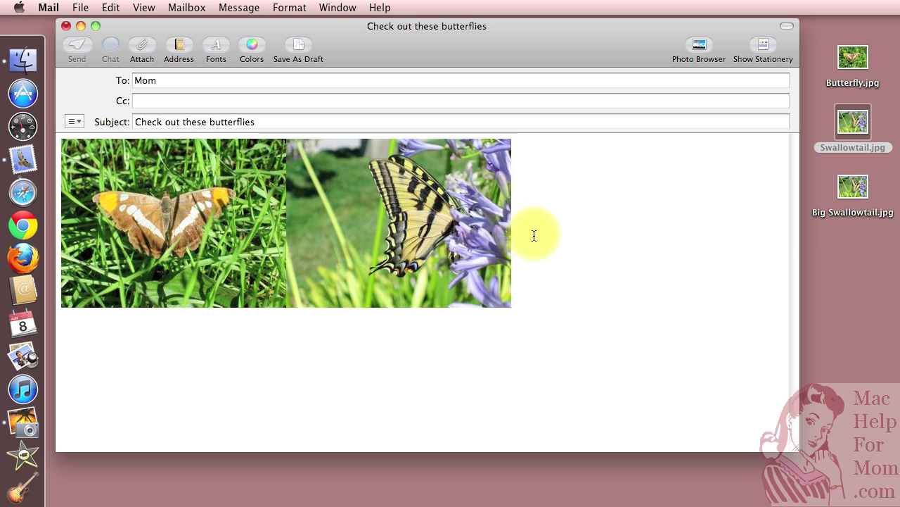
key("BackSpace")
key("BackSpace")
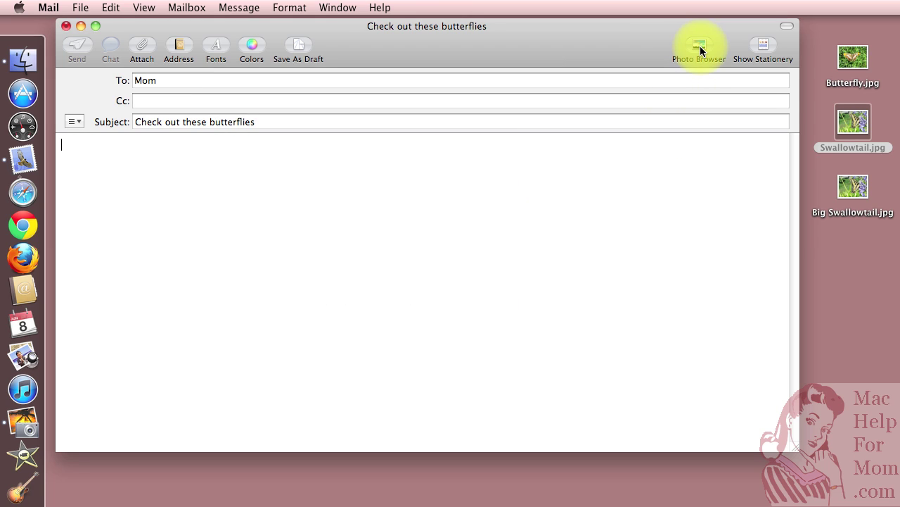
left_click(700, 49)
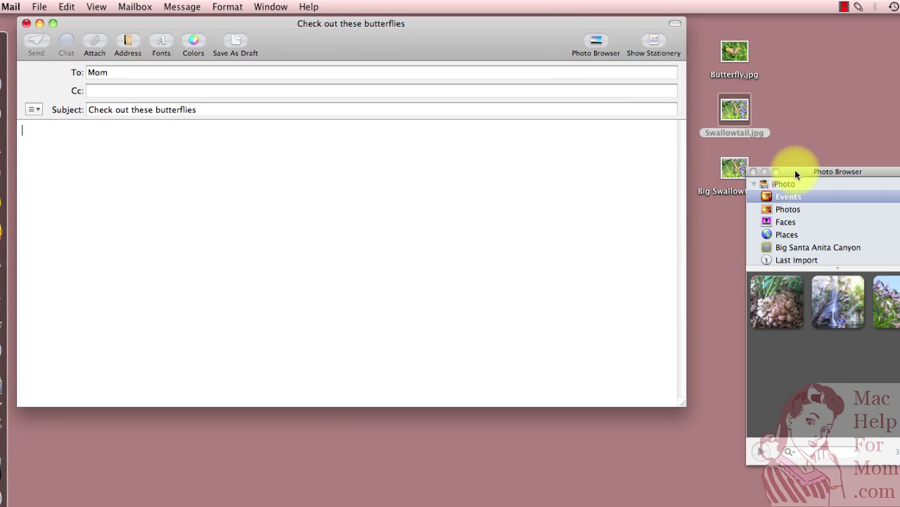
left_click_drag(795, 171, 747, 126)
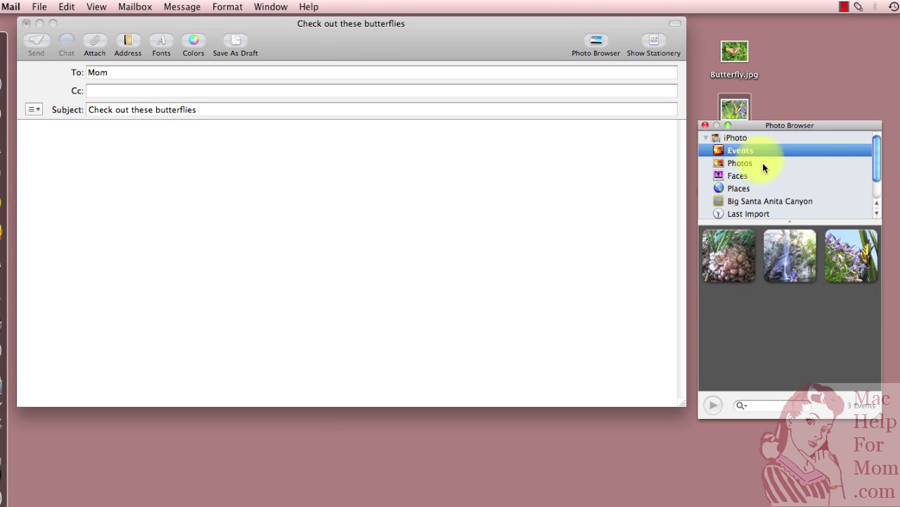
left_click(737, 256)
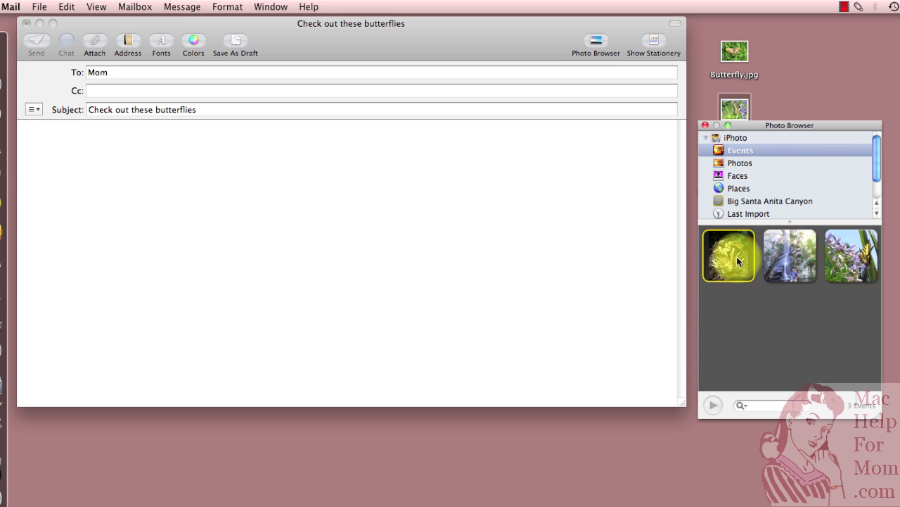
double_click(737, 256)
left_click_drag(751, 260, 386, 190)
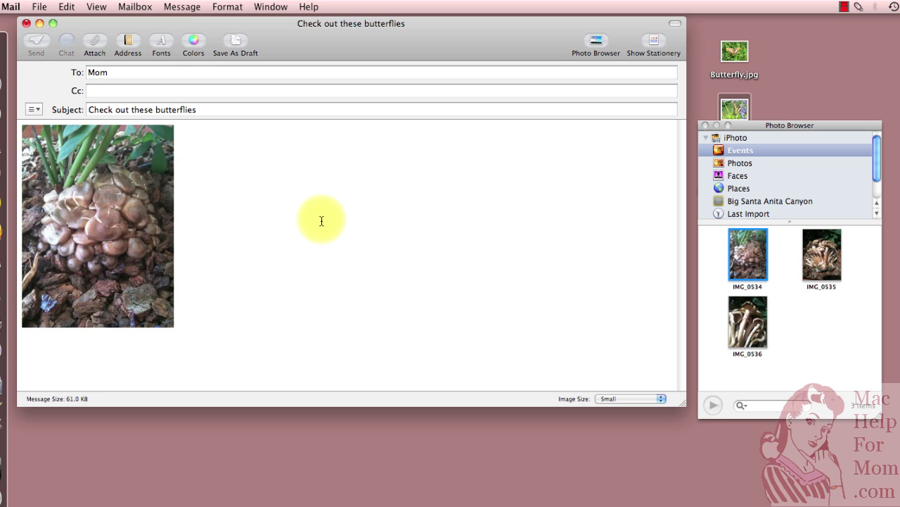
key("super+z")
left_click(705, 125)
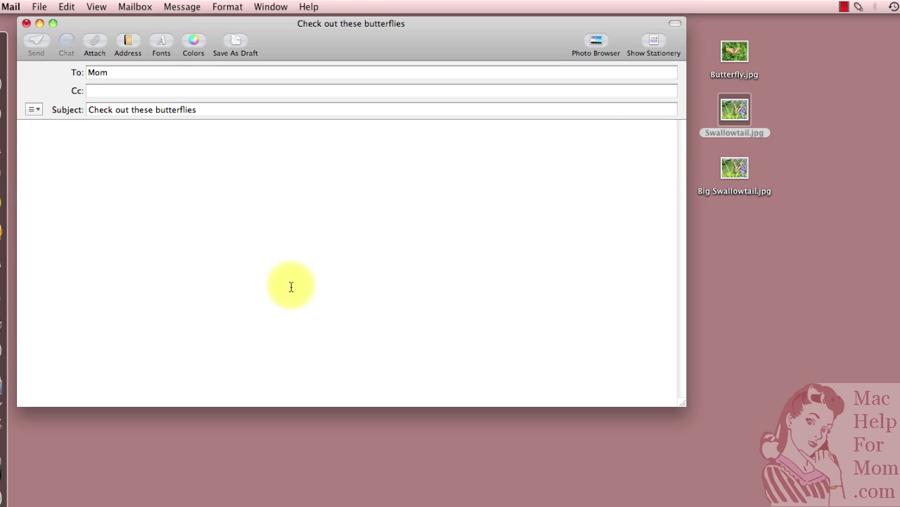
Step: Drag the orange-and-brown butterfly photo from iPhoto's Big Santa Anita Canyon event into the message
left_click(3, 380)
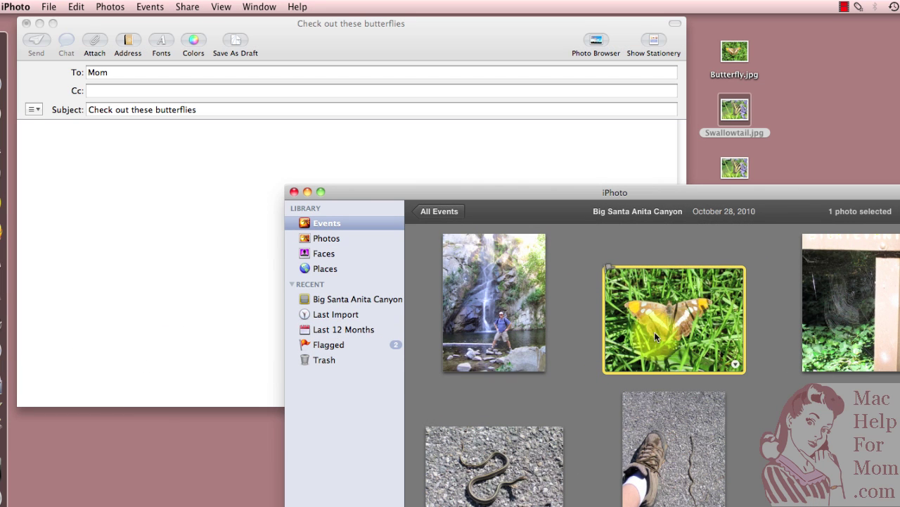
left_click_drag(674, 329, 145, 245)
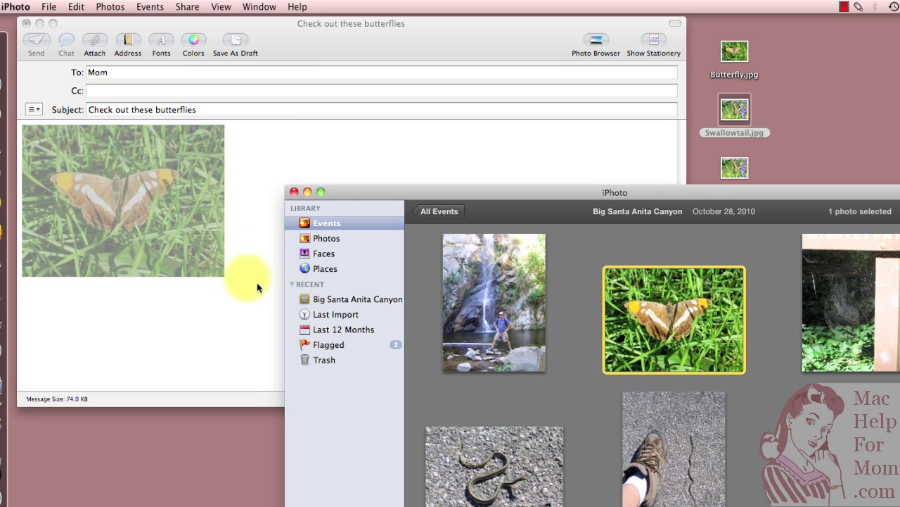
left_click(248, 305)
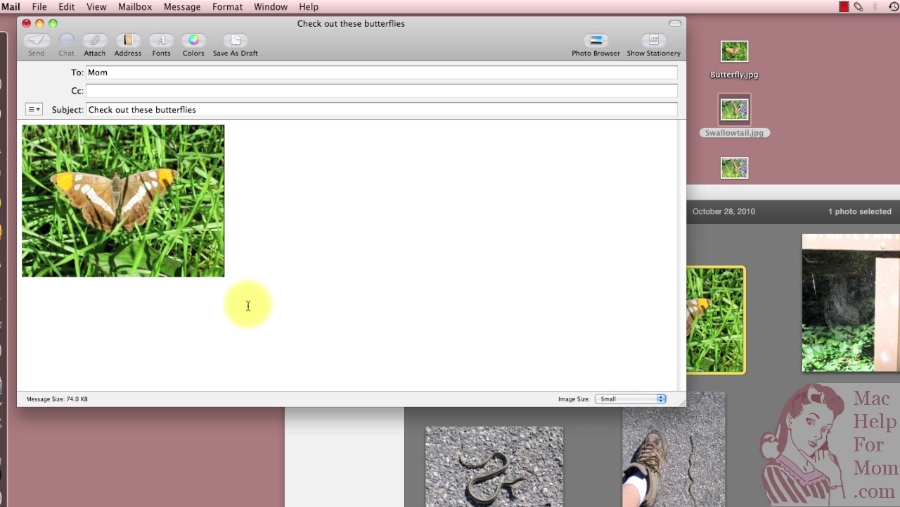
Step: Enable Edit > Attachments > Insert Attachments at End of Message
left_click(71, 9)
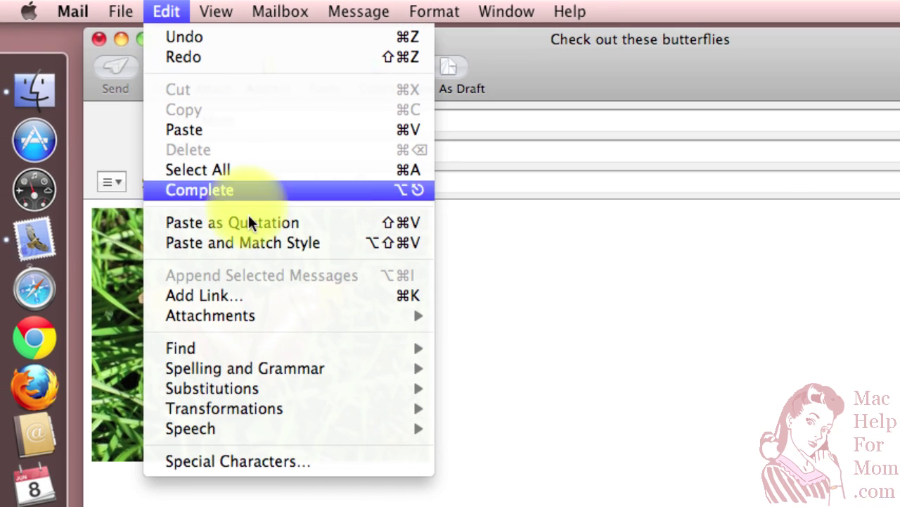
mouse_move(130, 192)
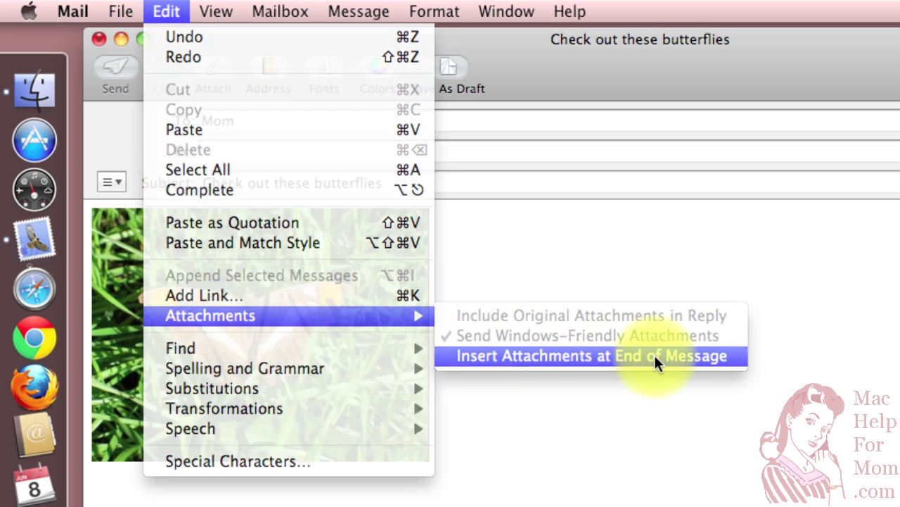
left_click(655, 354)
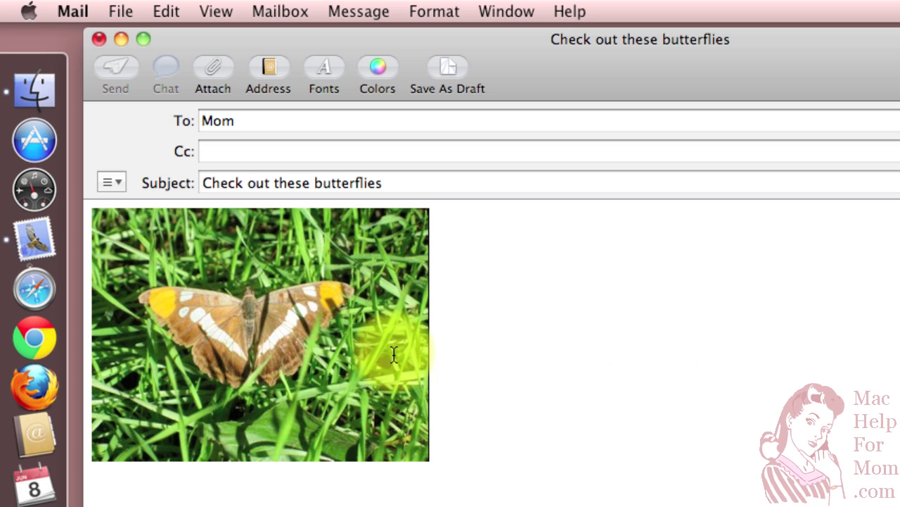
mouse_move(394, 354)
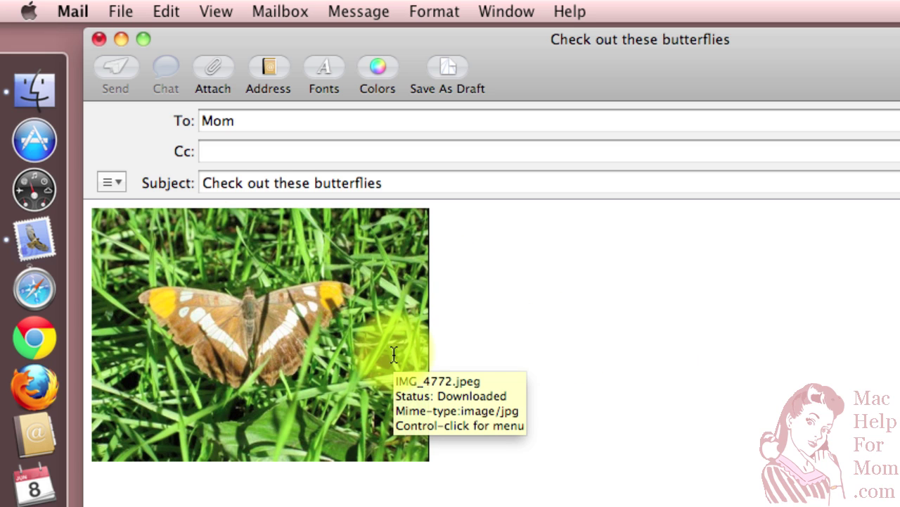